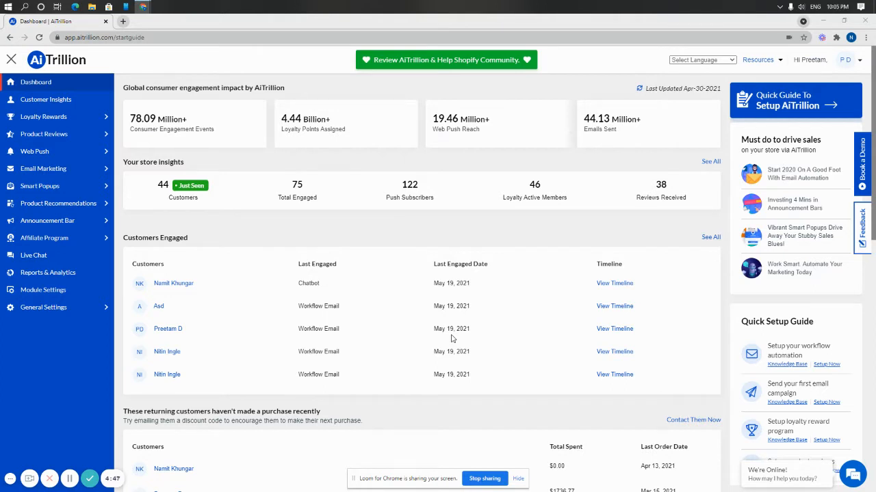
Switch on the Loyalty Rewards program from its dashboard and check the module's status in the module settings
left_click(58, 292)
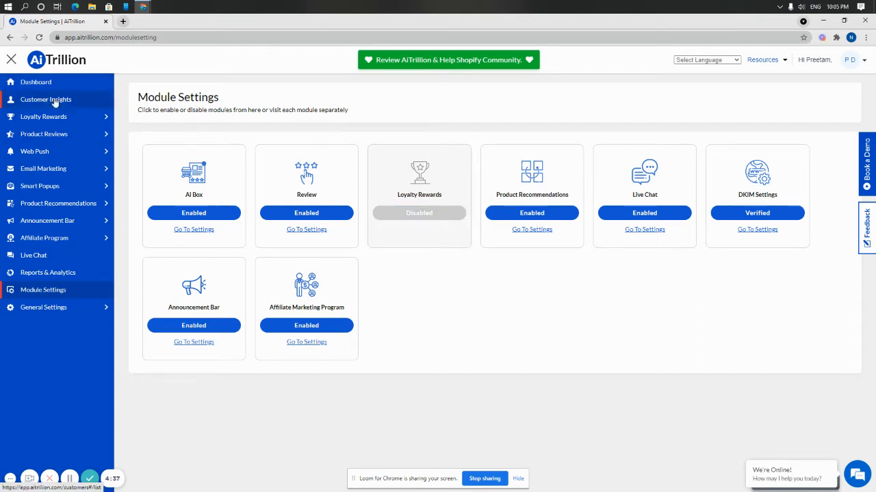
left_click(40, 118)
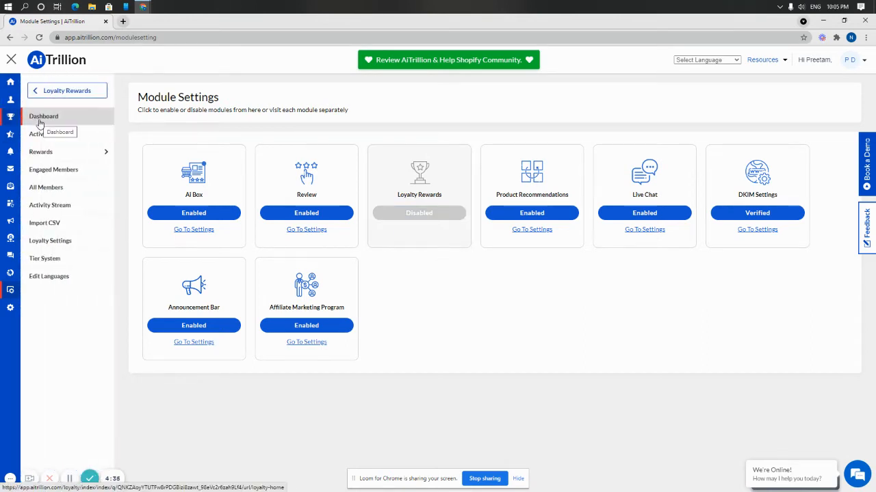
left_click(40, 120)
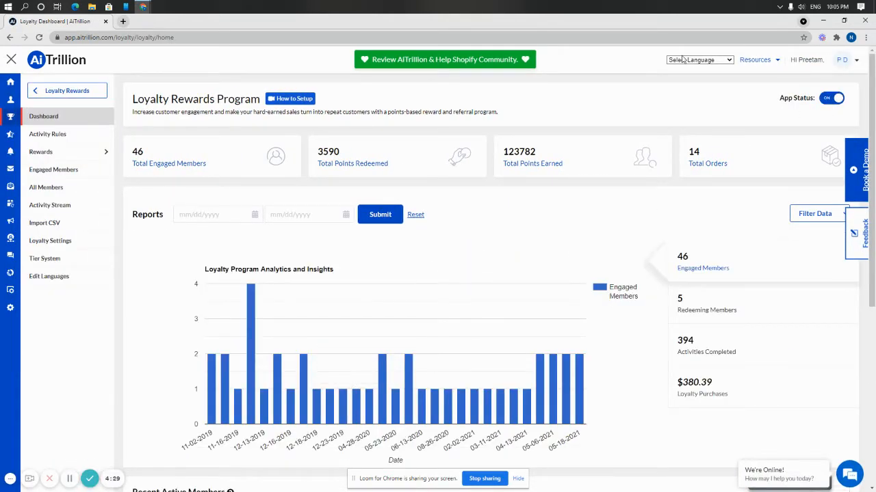
mouse_move(13, 254)
left_click(38, 290)
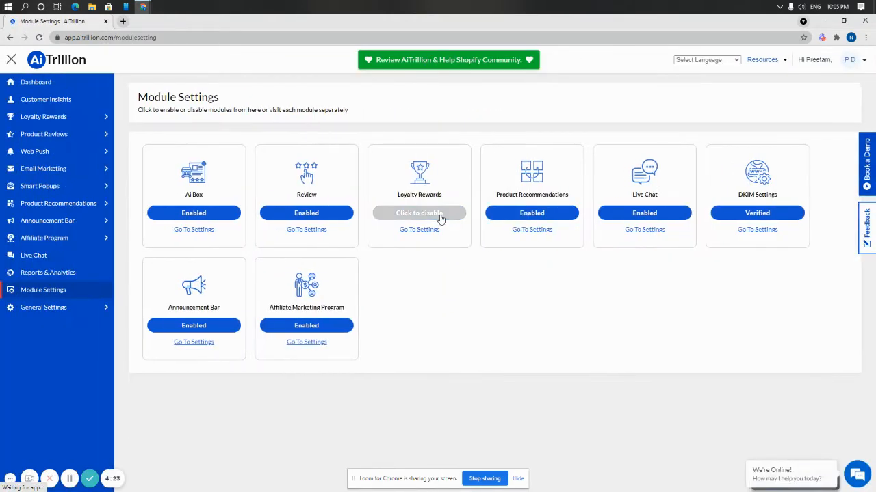
Open the Loyalty Rewards activity rules and look through the available point-earning activities
left_click(45, 120)
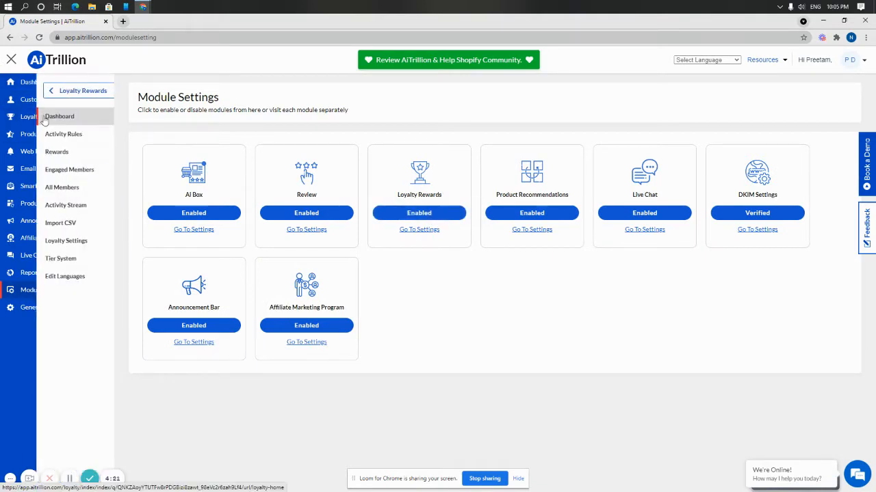
left_click(43, 135)
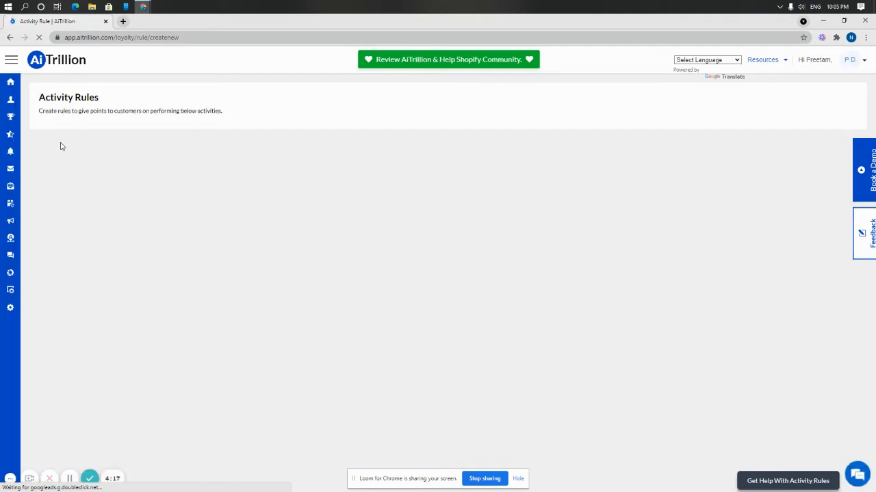
scroll(336, 305, "down", 1)
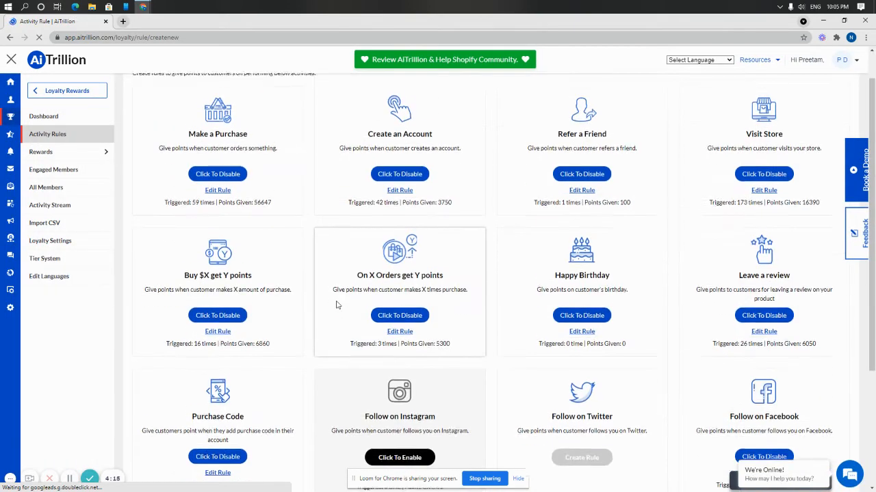
scroll(189, 420, "down", 3)
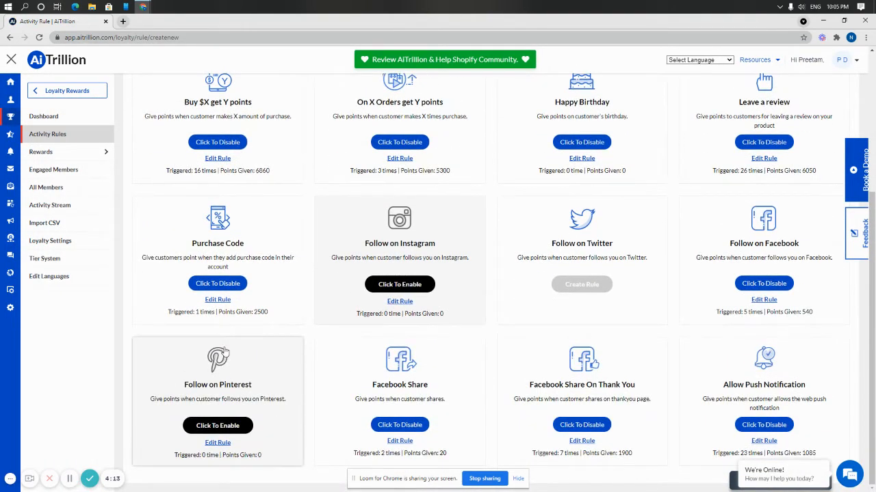
scroll(226, 327, "up", 1)
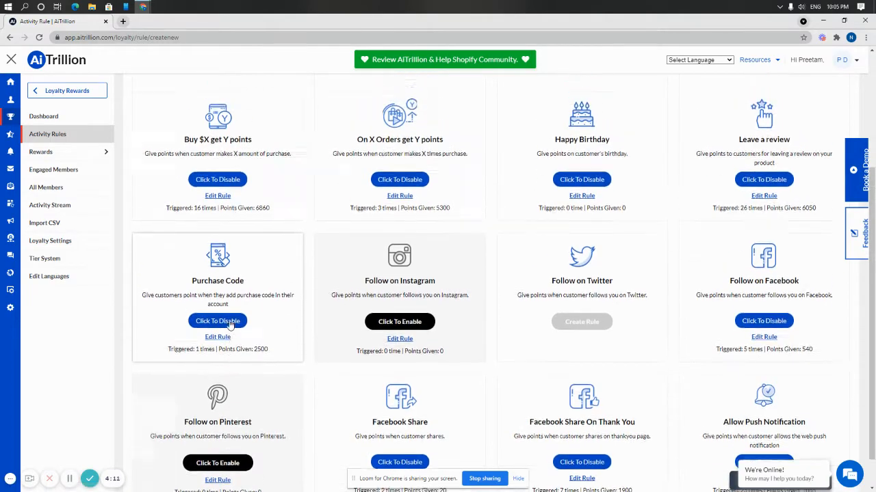
scroll(229, 326, "up", 3)
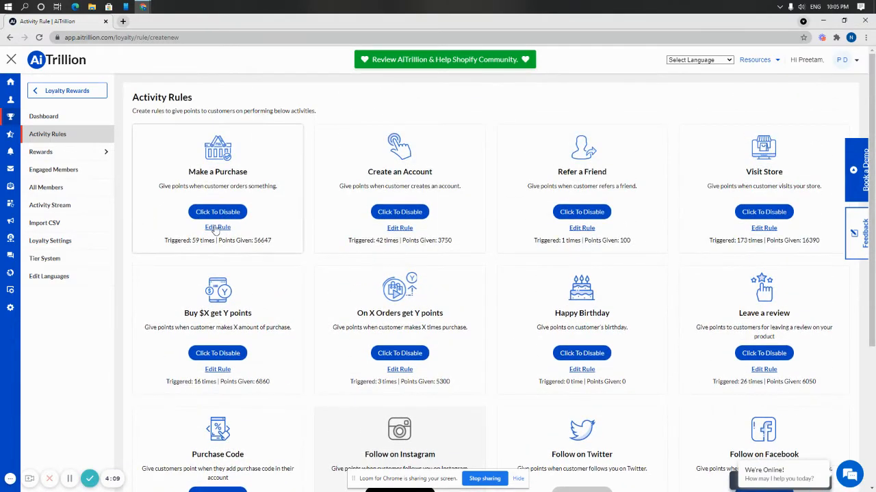
scroll(359, 407, "down", 2)
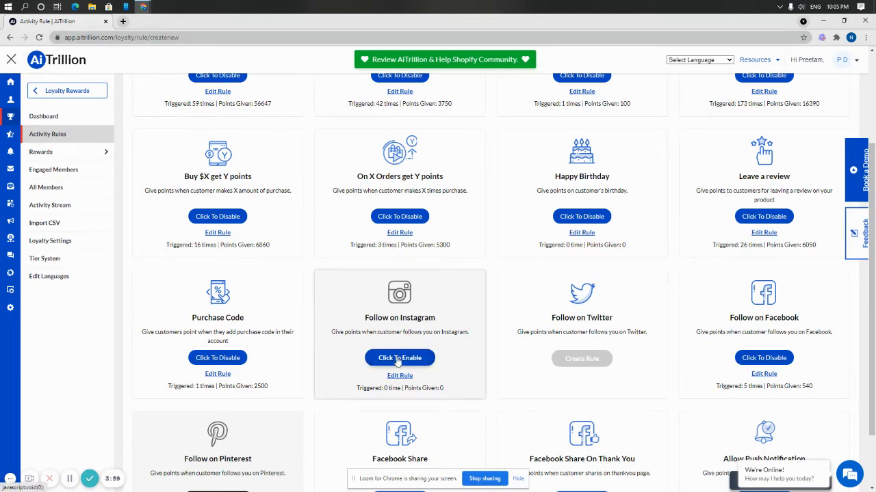
scroll(397, 363, "down", 1)
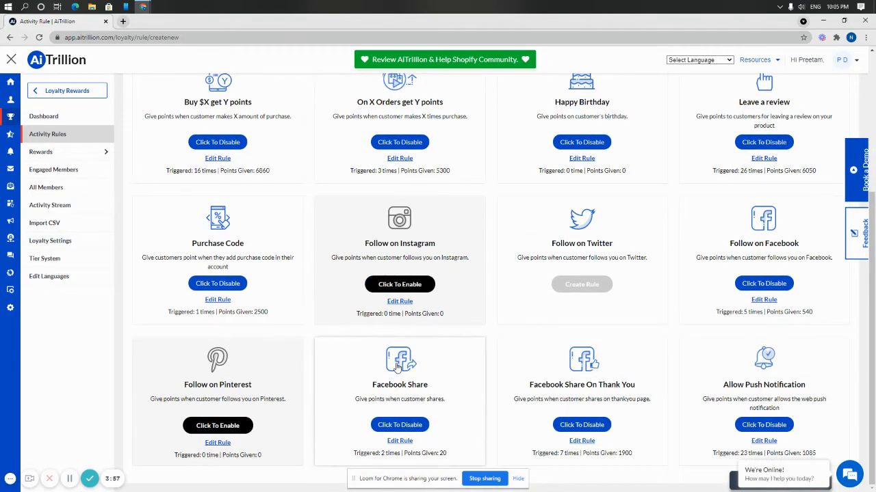
scroll(397, 364, "up", 3)
scroll(396, 368, "down", 3)
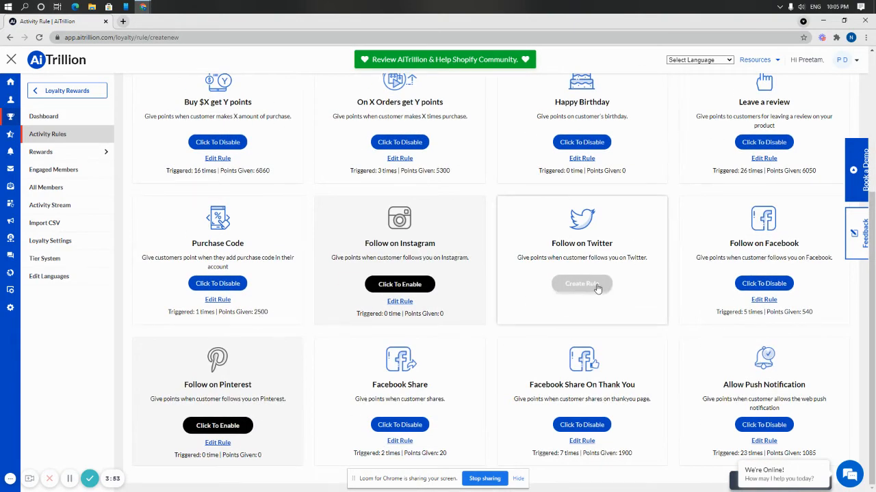
Start creating the Follow on Twitter rule and set its rule heading to "Follow AiTrillion on Twitter"
left_click(598, 284)
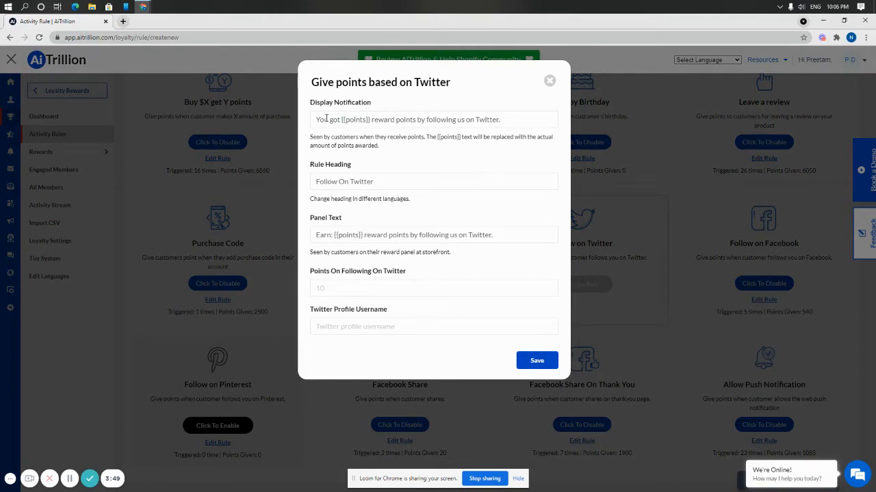
left_click_drag(341, 121, 272, 123)
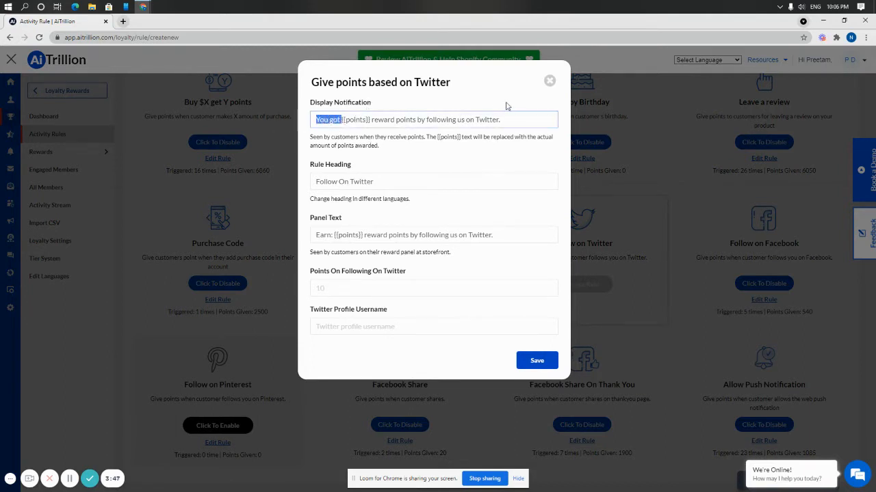
left_click(511, 122)
left_click_drag(512, 122, 369, 122)
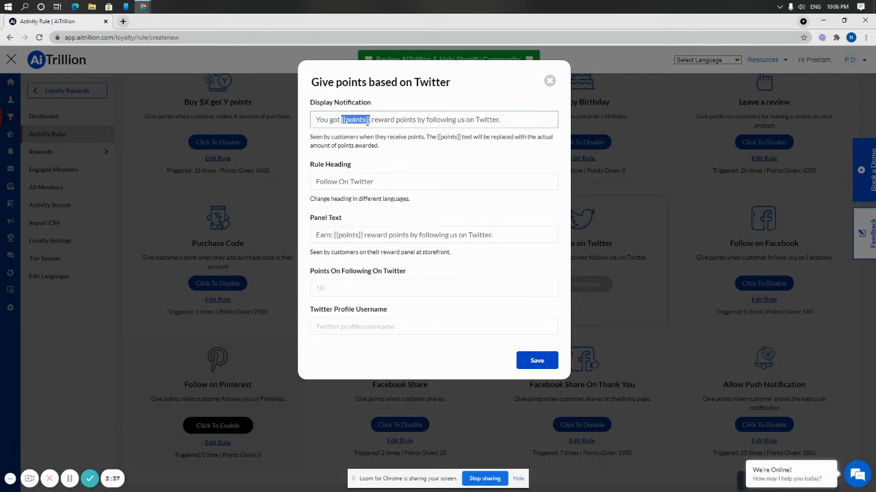
left_click_drag(376, 180, 344, 181)
left_click(344, 181)
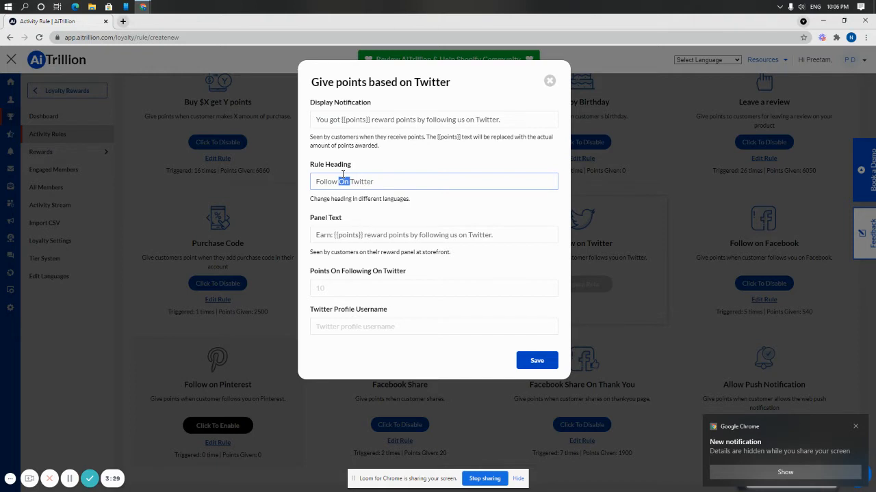
type("Ai")
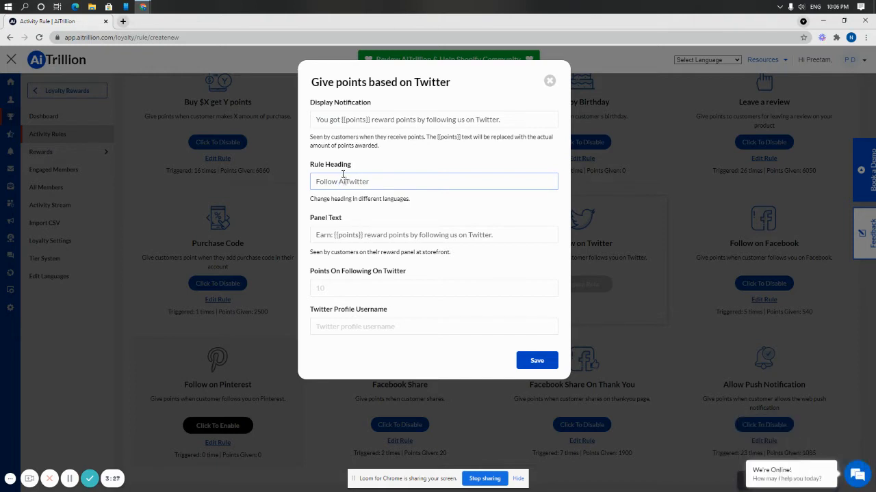
type("Trillion on T")
Change the Twitter rule's panel text to "Earn: {{points}} reward points by following AiTrillion on Twitter."
left_click_drag(449, 235, 459, 237)
type("A")
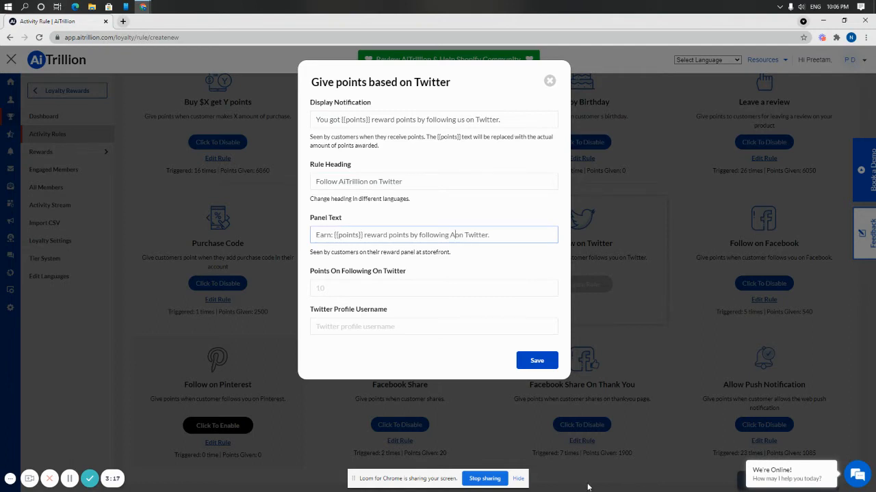
type("iTrillion")
Enter aitrillion as the Twitter profile username, award 15 points for following, and save the rule
left_click(471, 318)
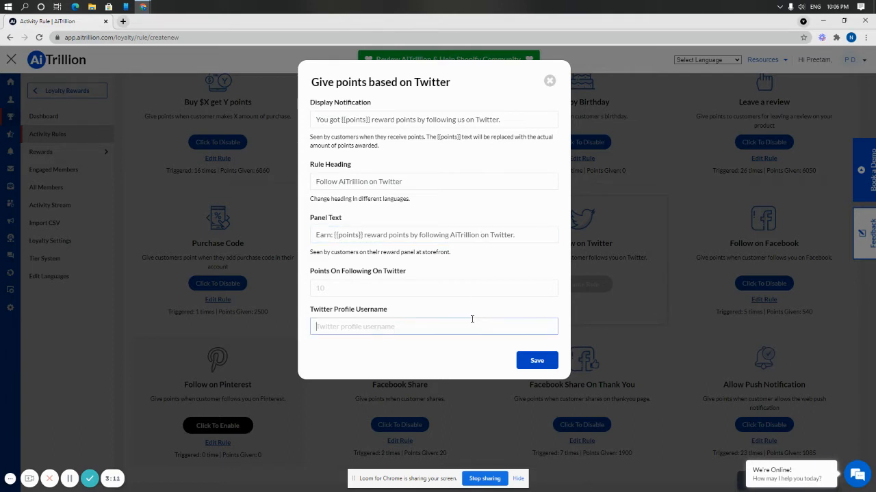
type("aitrillion")
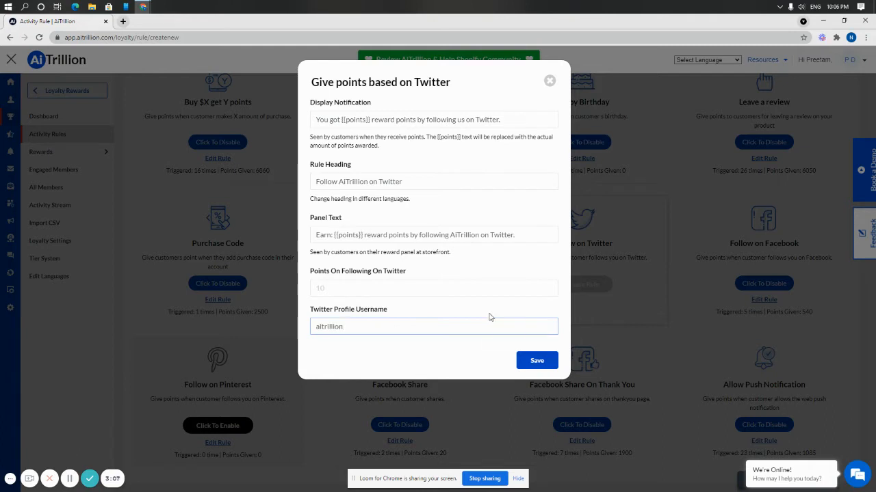
left_click(492, 287)
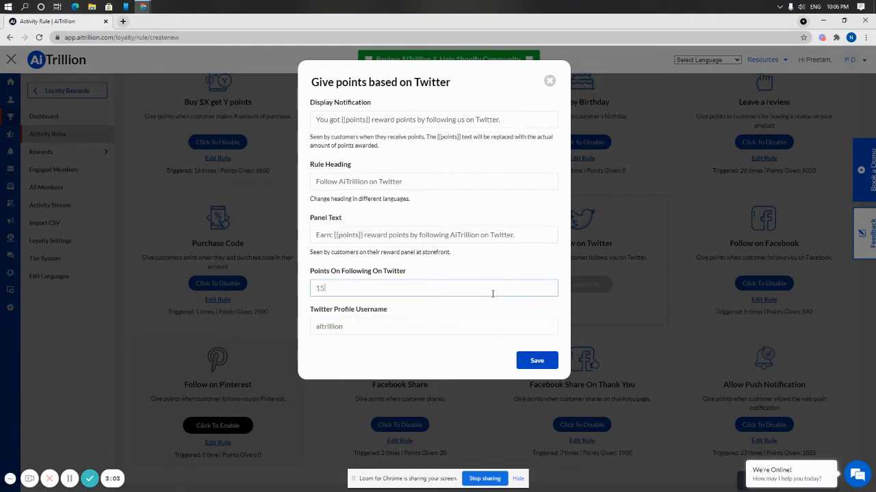
left_click(537, 367)
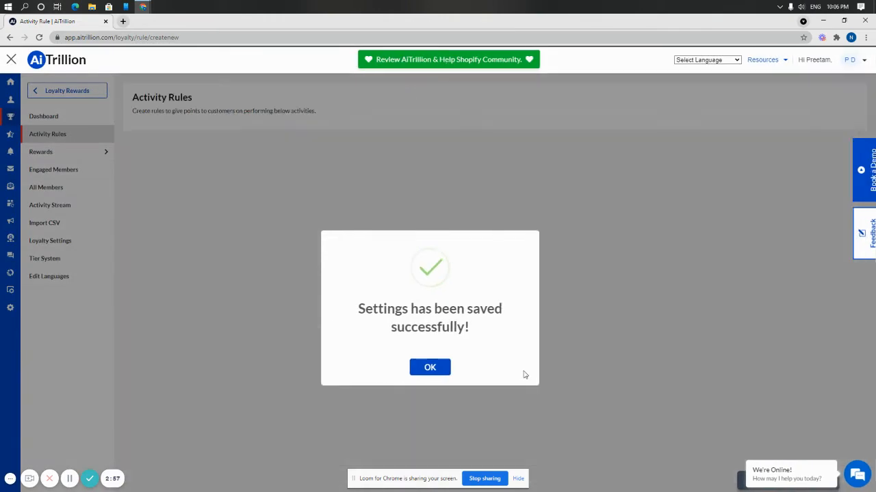
left_click(430, 369)
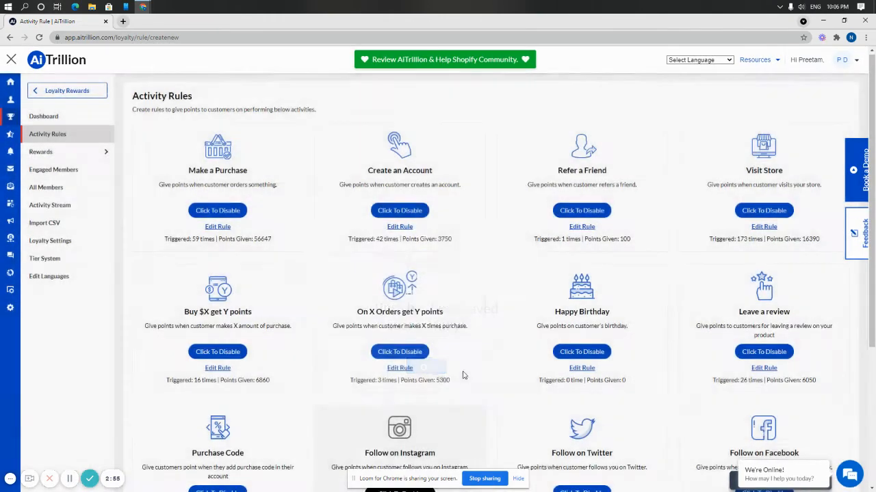
Edit the Follow on Instagram rule to give 10 points for following, and save the update
scroll(472, 370, "down", 2)
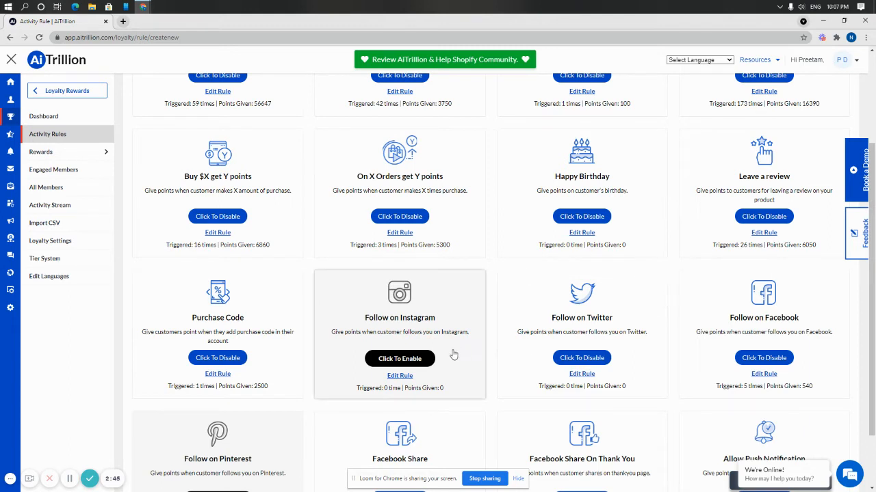
left_click(399, 378)
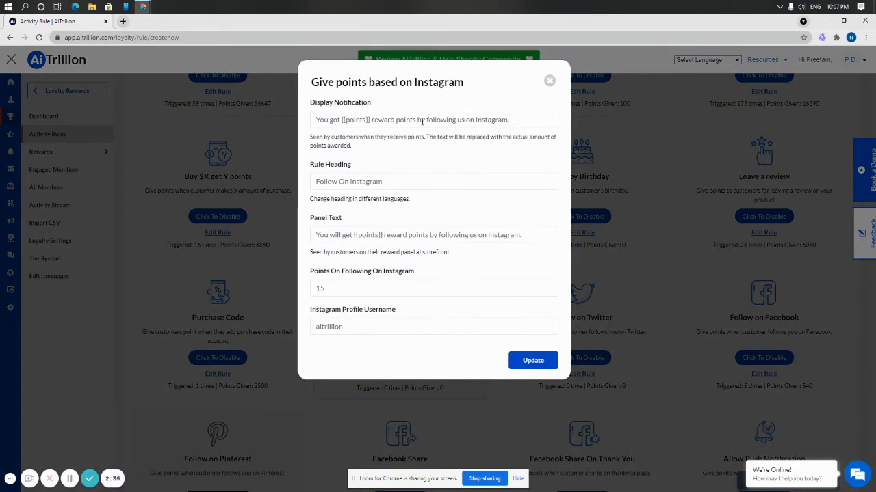
left_click_drag(422, 122, 417, 229)
left_click_drag(355, 291, 240, 315)
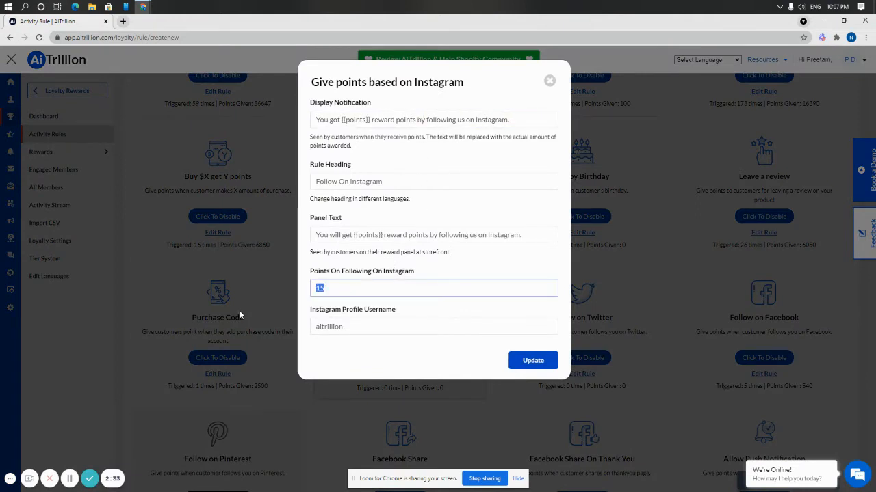
type("10")
left_click(530, 358)
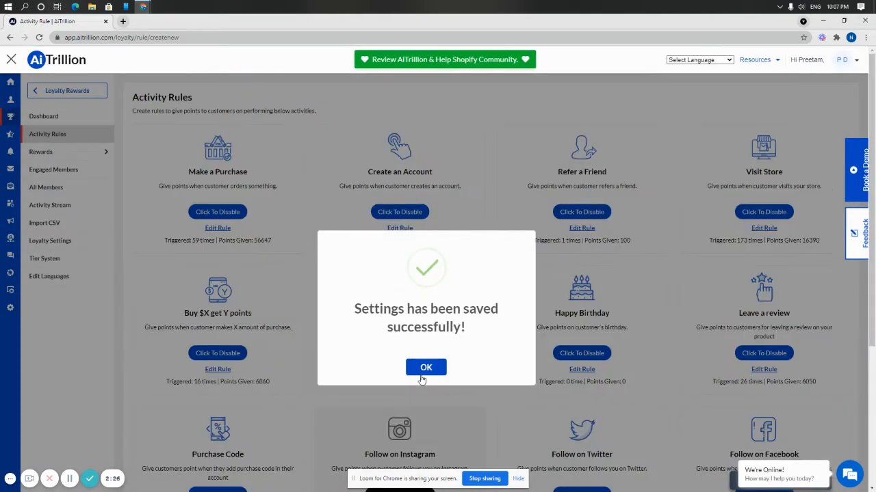
left_click(422, 369)
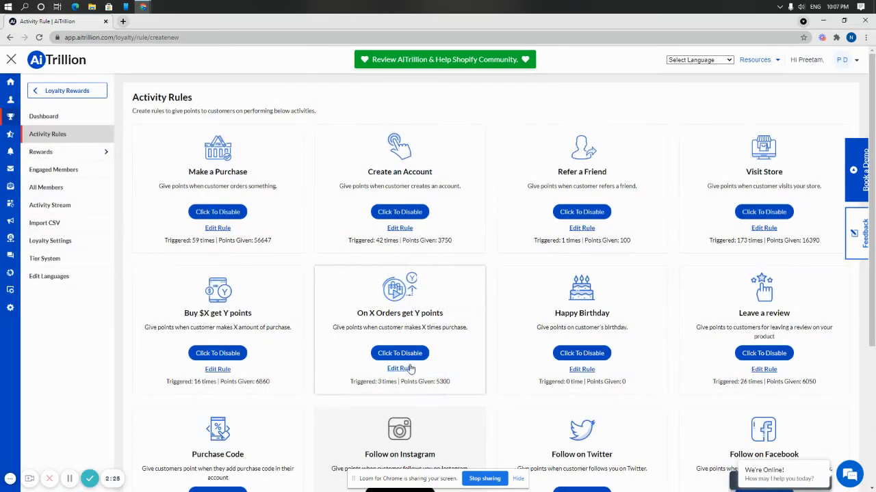
Disable and re-enable the On X Orders get Y points activity rule
left_click(409, 359)
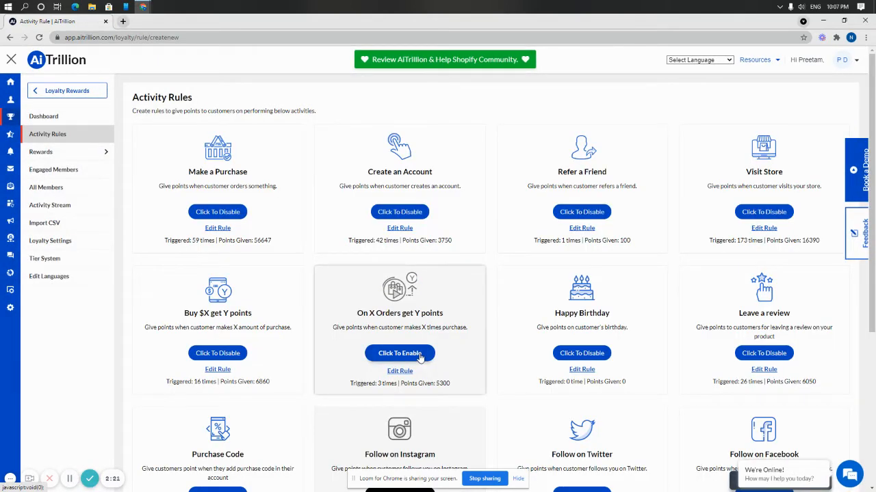
left_click(420, 355)
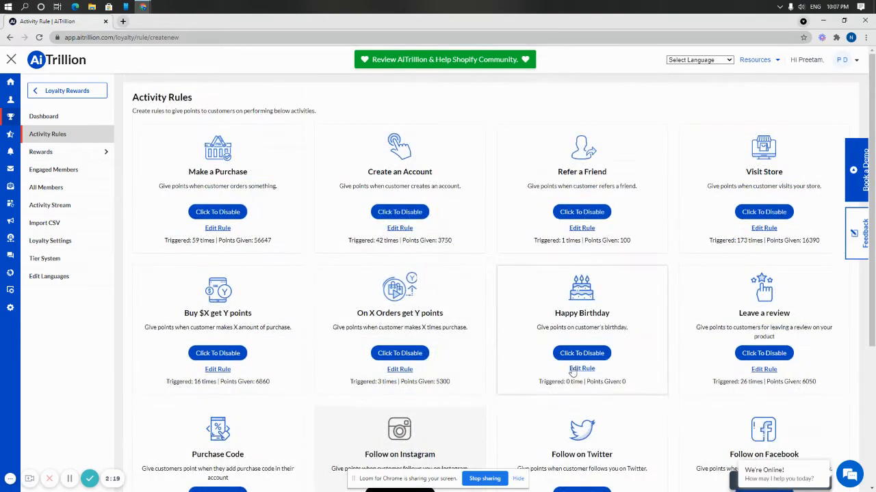
left_click(565, 354)
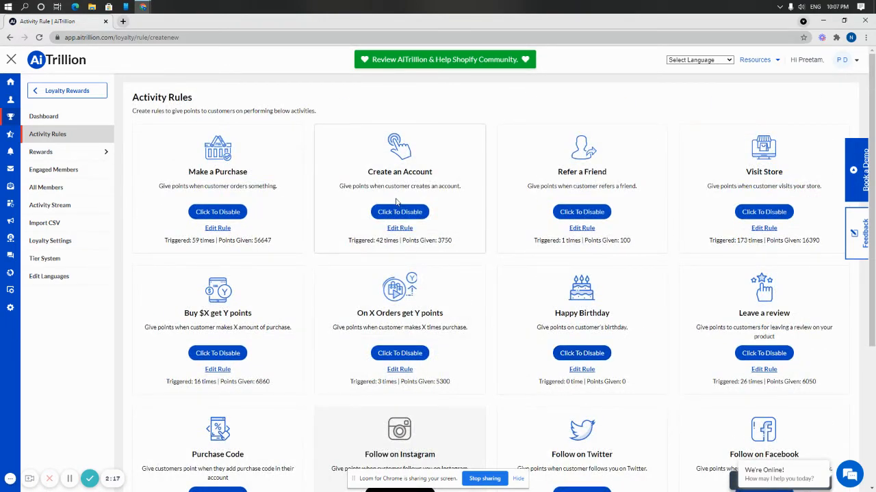
scroll(838, 477, "down", 1)
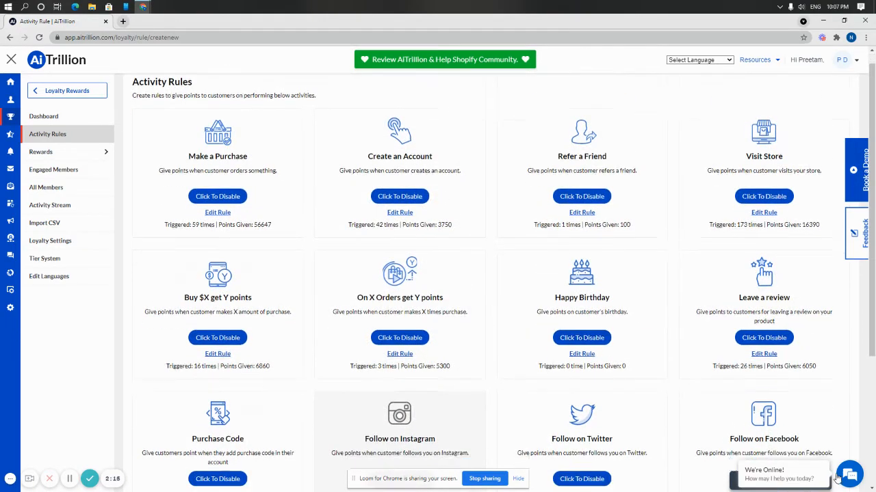
scroll(837, 477, "down", 3)
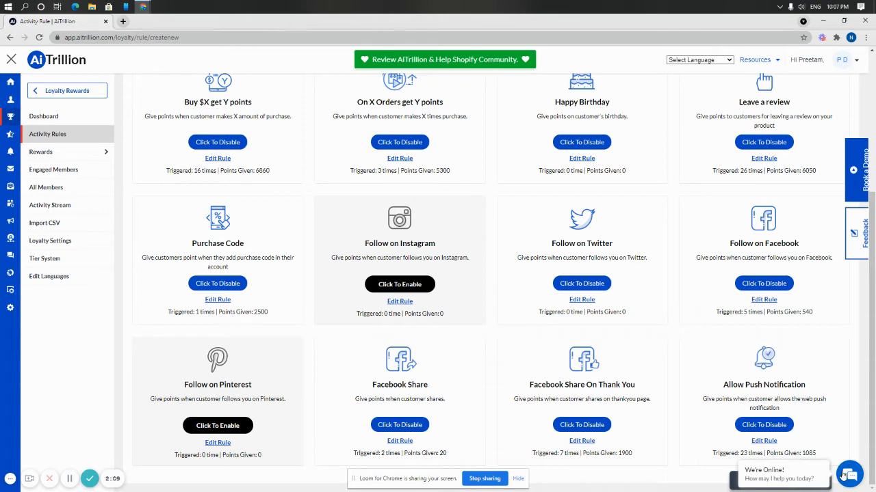
scroll(838, 472, "up", 3)
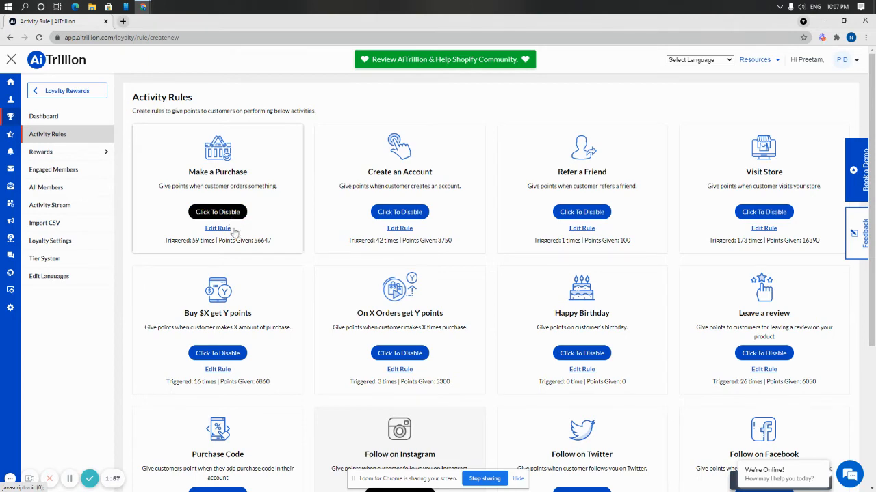
Examine the On X Orders get Y points rule's points, goal purchases, minimum spend and rule heading settings
scroll(266, 305, "down", 2)
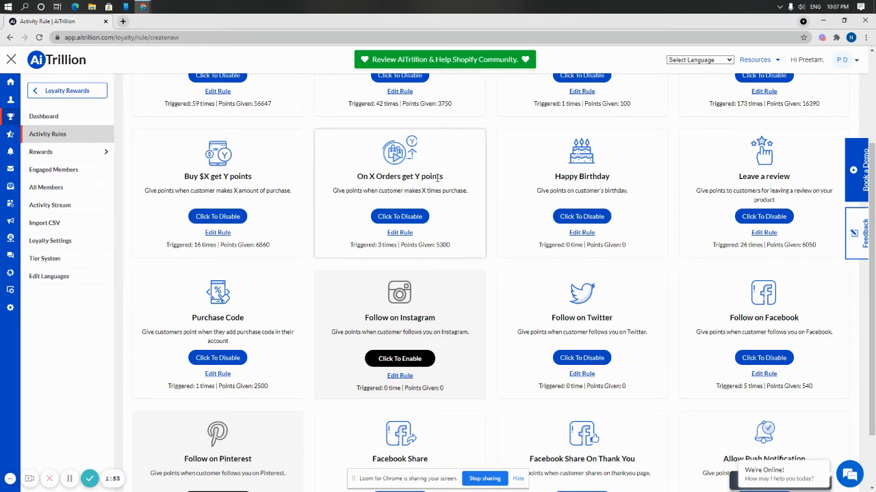
left_click(395, 232)
left_click_drag(423, 109, 356, 113)
left_click_drag(437, 144, 346, 137)
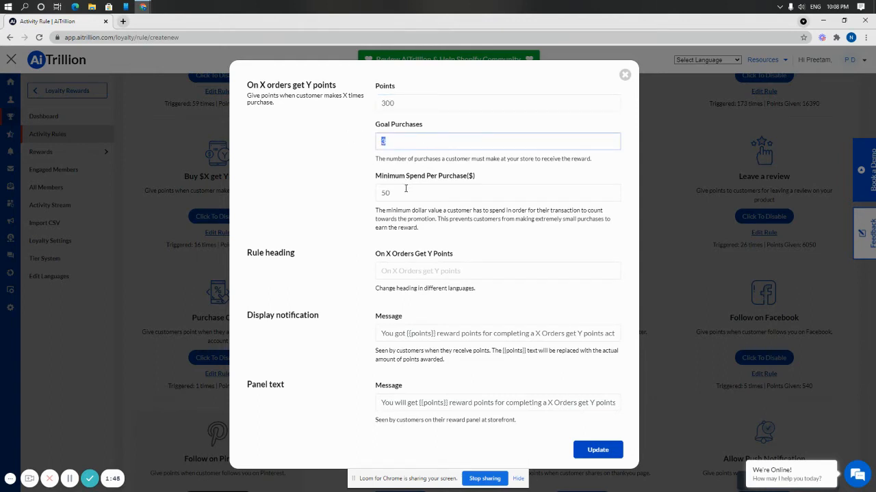
left_click_drag(404, 199, 343, 186)
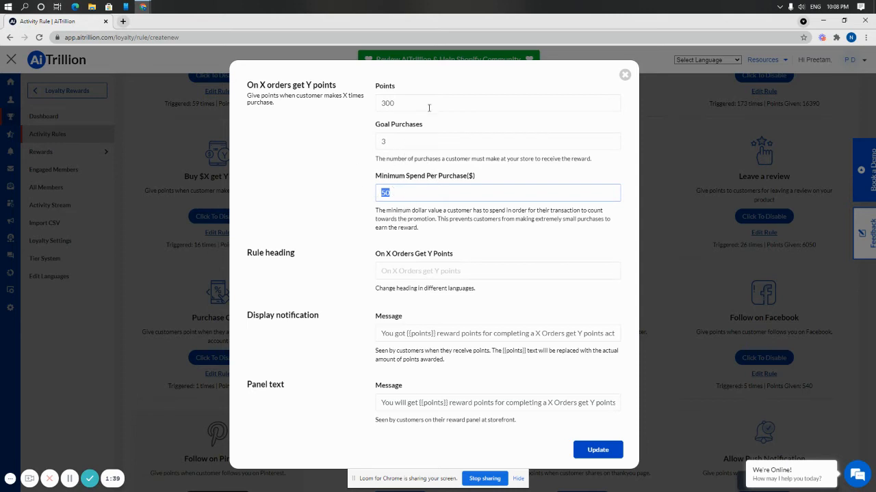
left_click_drag(429, 107, 249, 132)
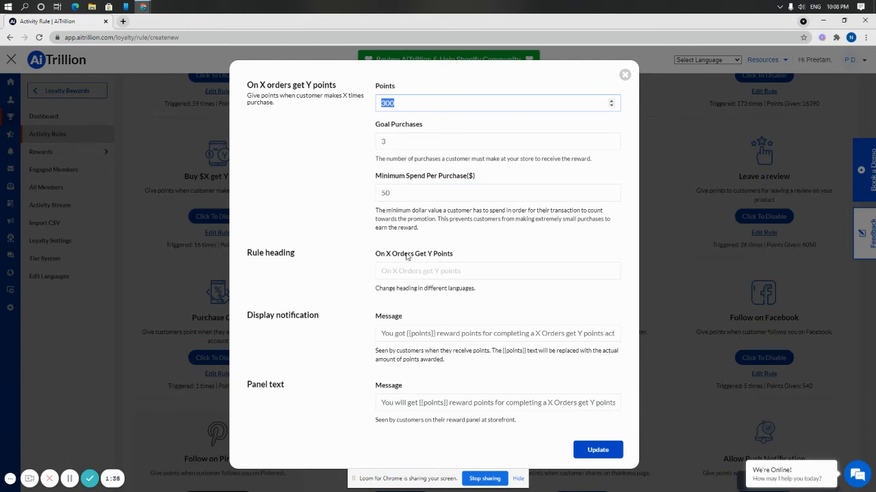
left_click_drag(377, 254, 470, 253)
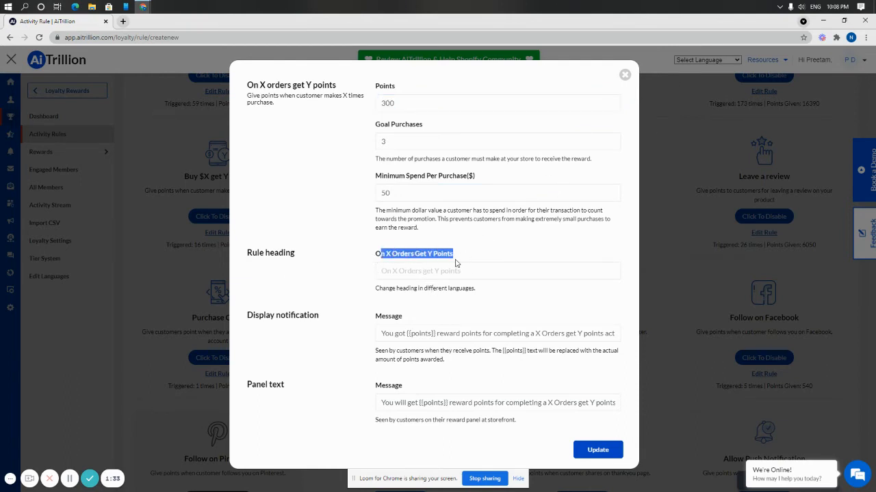
Try to update the On X Orders get Y points rule with its rule heading left empty
left_click(456, 271)
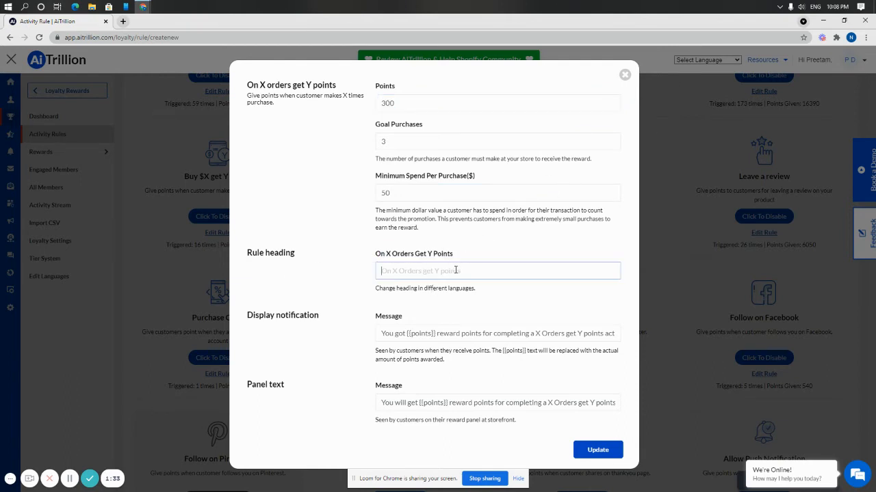
left_click(593, 450)
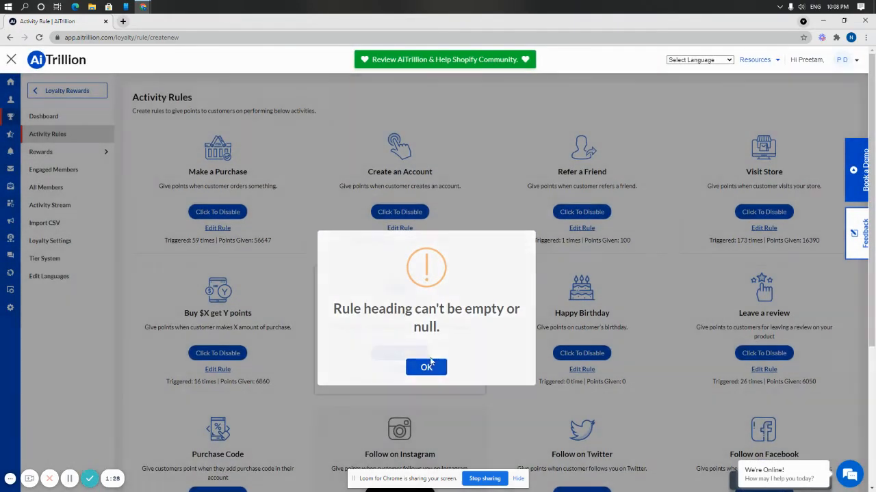
left_click(425, 367)
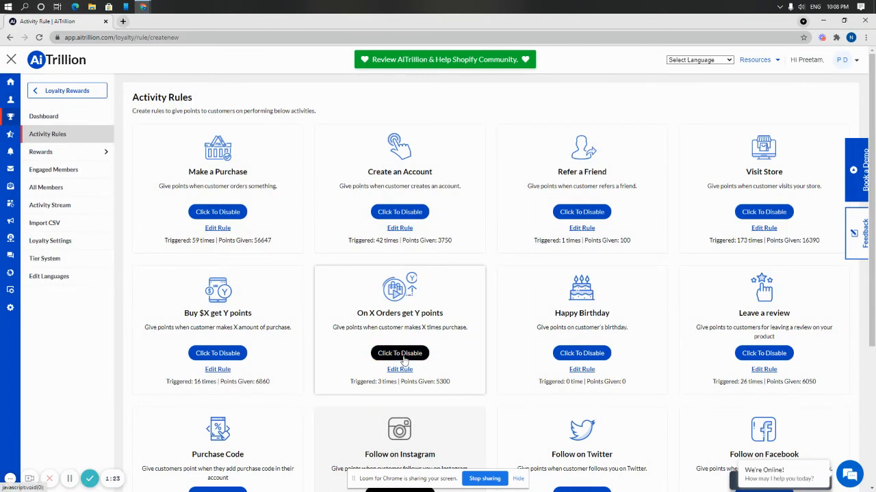
Set the On X Orders get Y points rule's heading to "Test heading" and its points to 250, and save the rule
left_click(403, 370)
left_click(448, 271)
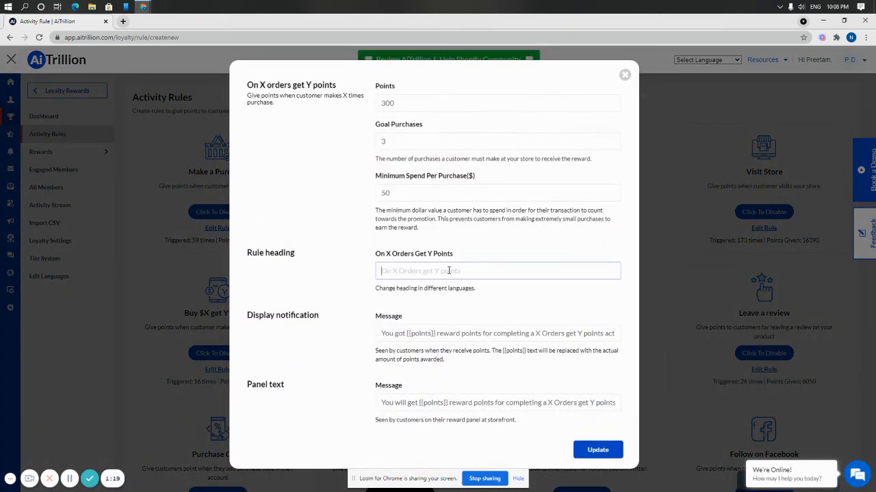
type("Test heading")
double_click(424, 100)
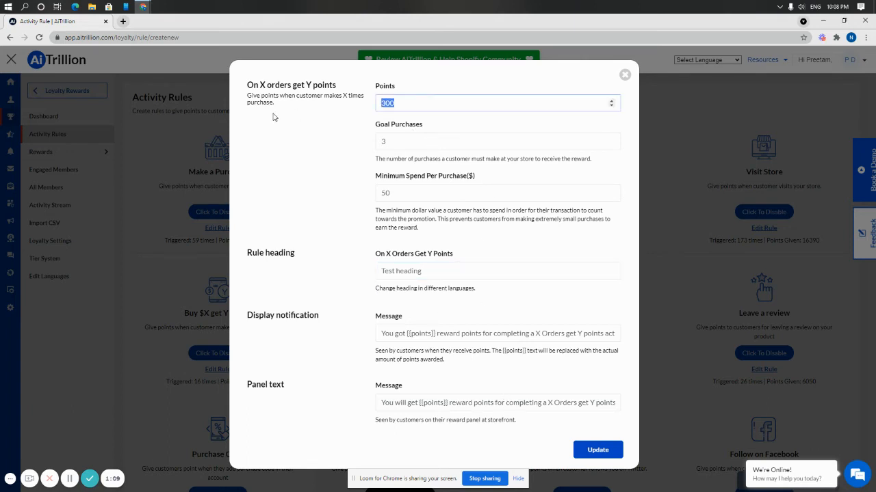
type("250")
left_click(600, 450)
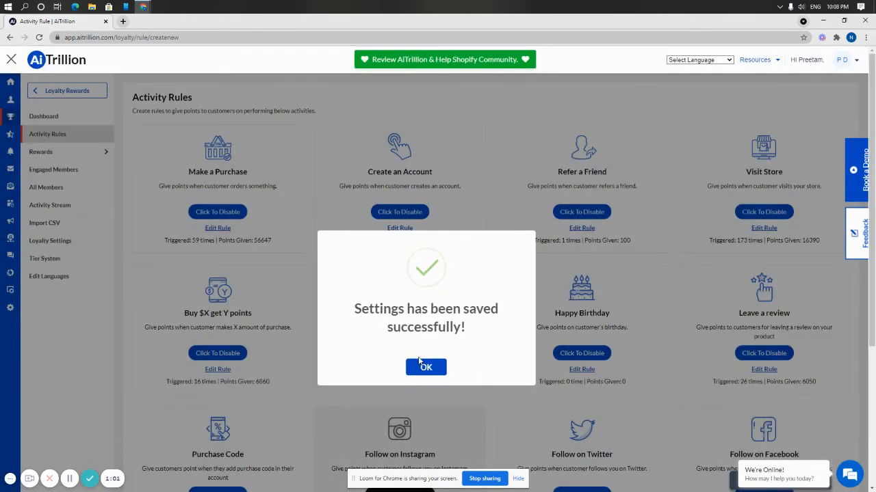
left_click(430, 368)
Disable the Follow on Twitter activity rule
scroll(407, 407, "down", 3)
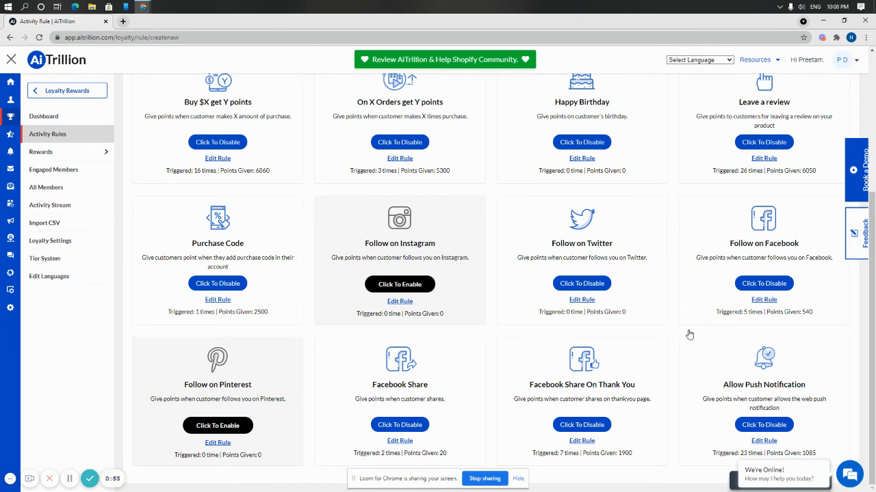
left_click(581, 284)
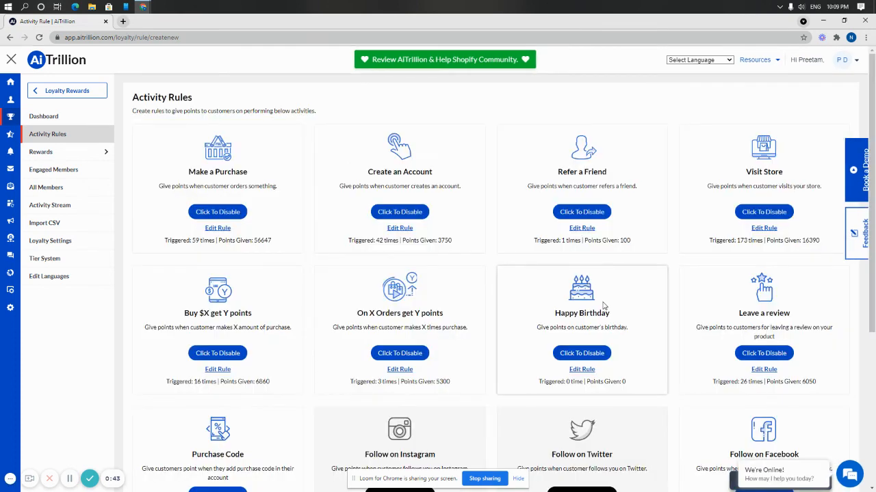
scroll(595, 322, "down", 2)
left_click(583, 358)
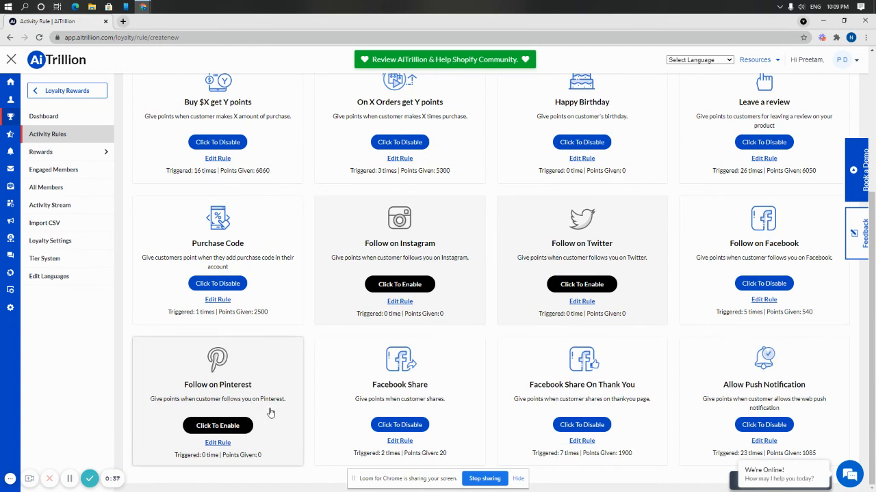
scroll(301, 404, "up", 3)
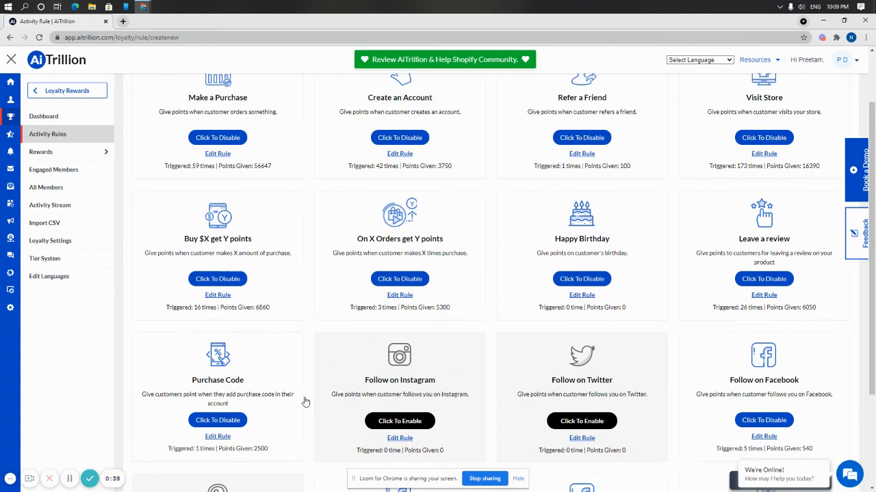